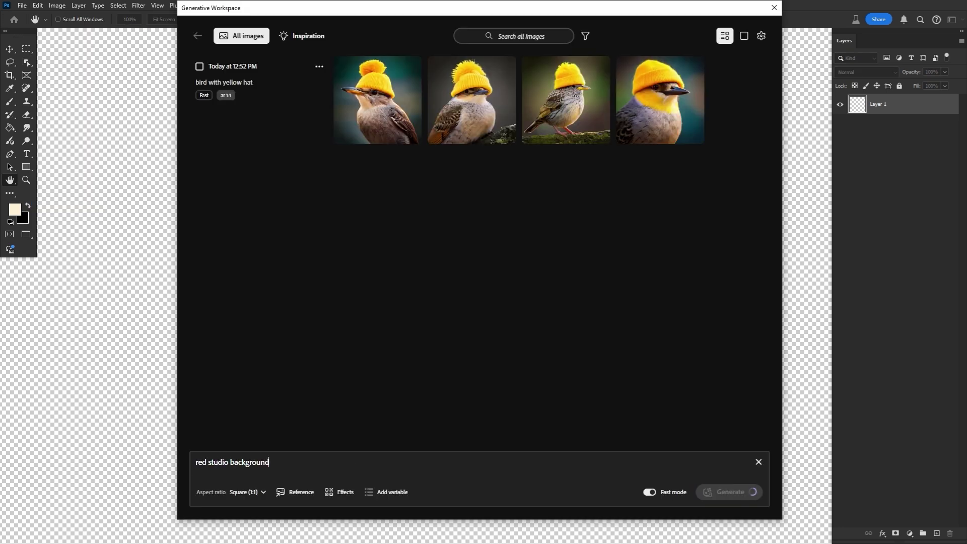
- Browse the red and yellow generated images and make the colour list a prompt variable
click(514, 35)
text(red)
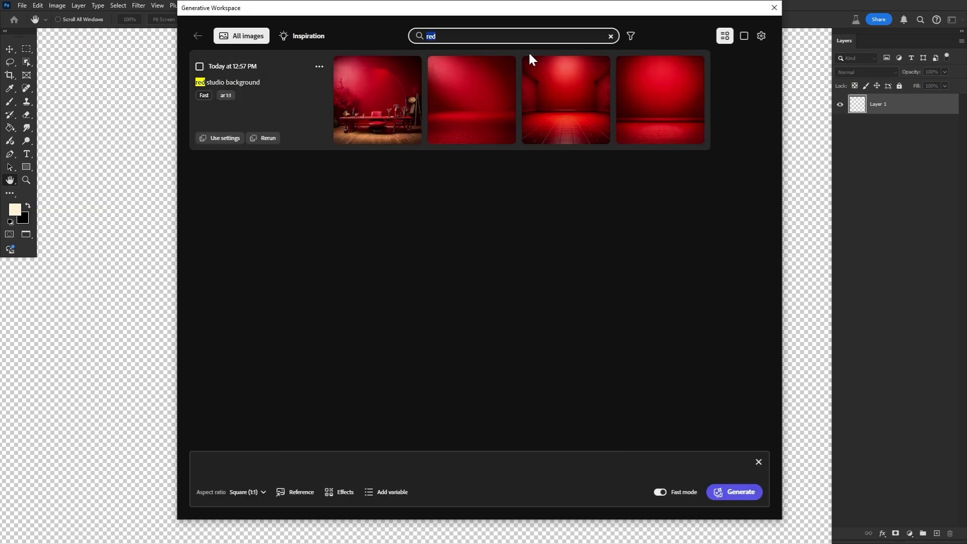
click(610, 37)
text(yellow)
click(302, 462)
text(red, y)
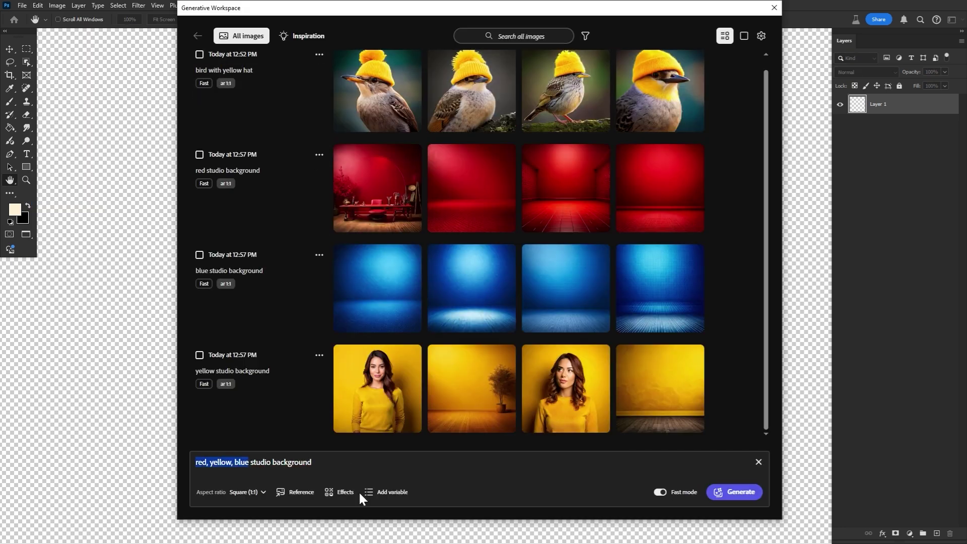
click(386, 492)
click(735, 492)
- Make 'studio' and 'forest' a second prompt variable, then add a Hue/Saturation adjustment for the flower
click(287, 461)
text(, forest)
drag(259, 462, 308, 462)
click(386, 492)
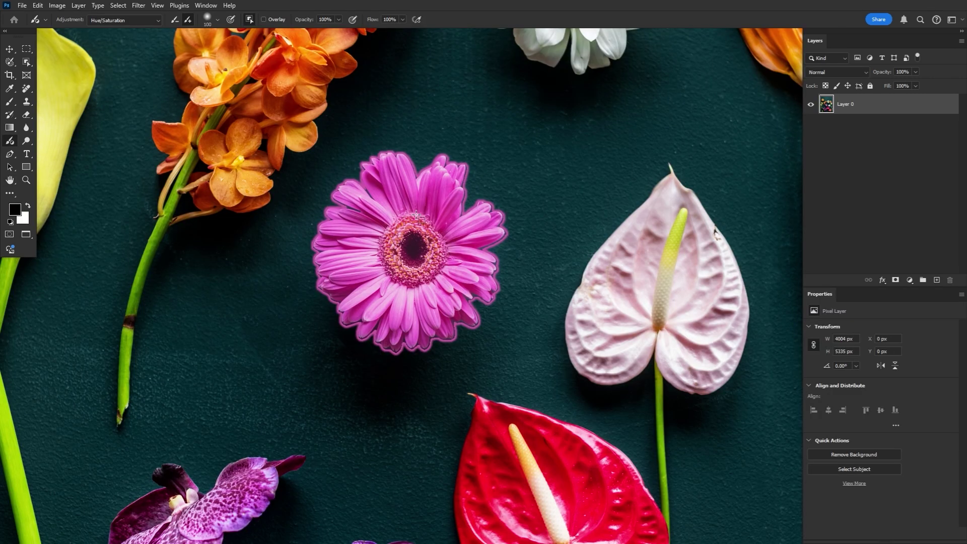
click(416, 216)
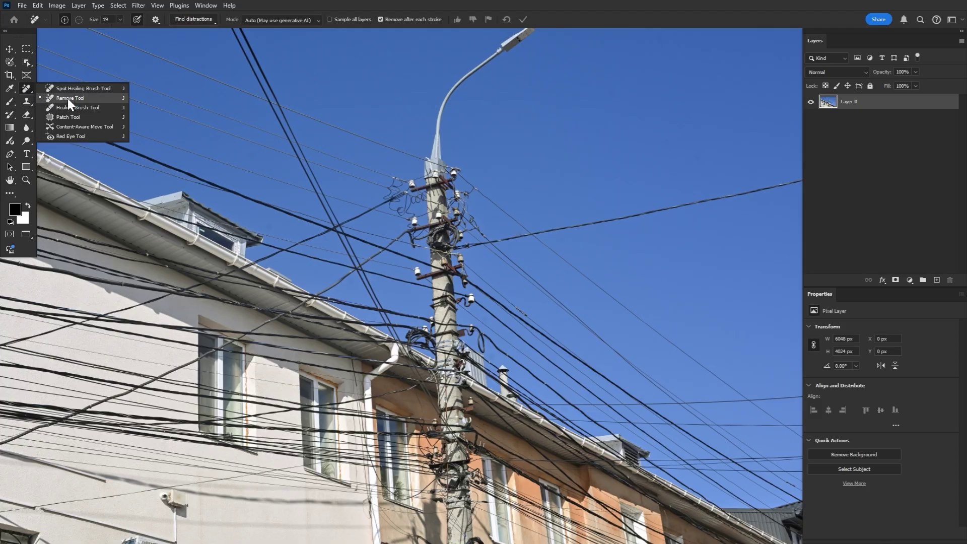
- Remove all wires and cables with the Remove Tool's Find distractions option
click(67, 98)
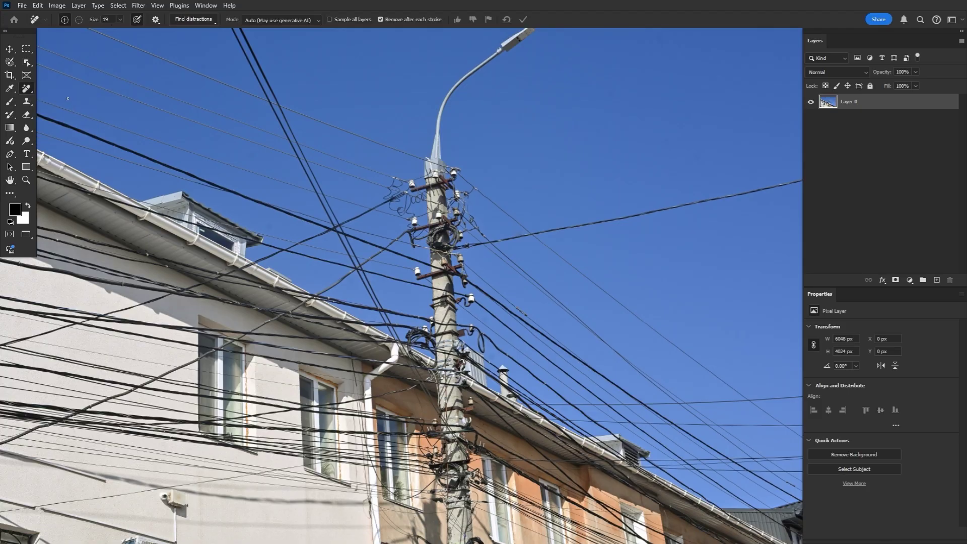
click(214, 19)
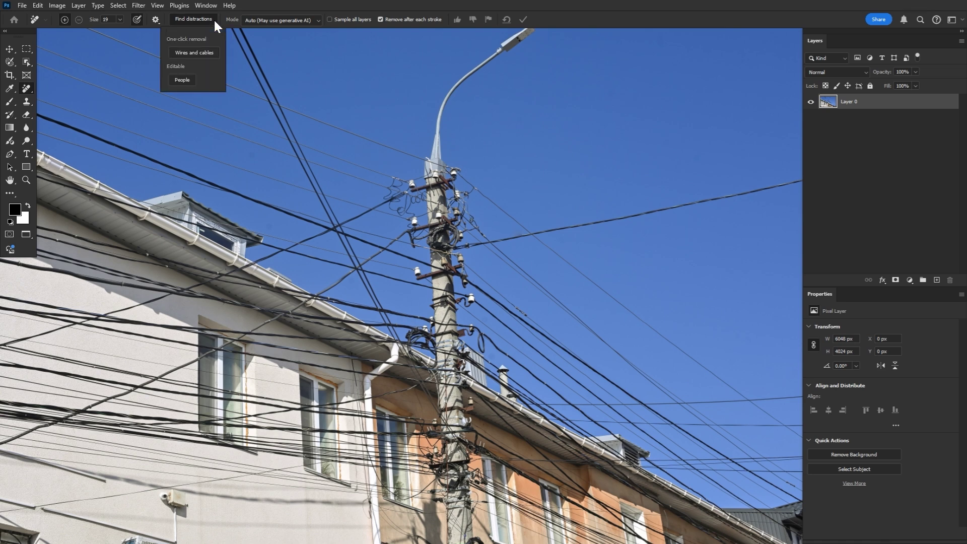
click(204, 53)
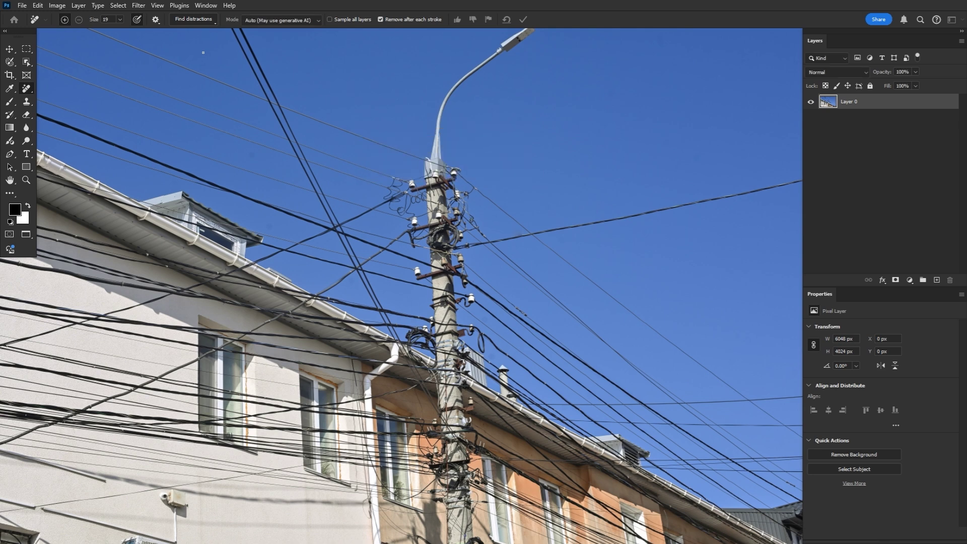
- Undo and redo the wire removal to compare before and after
key(ctrl+z)
key(ctrl+shift+z)
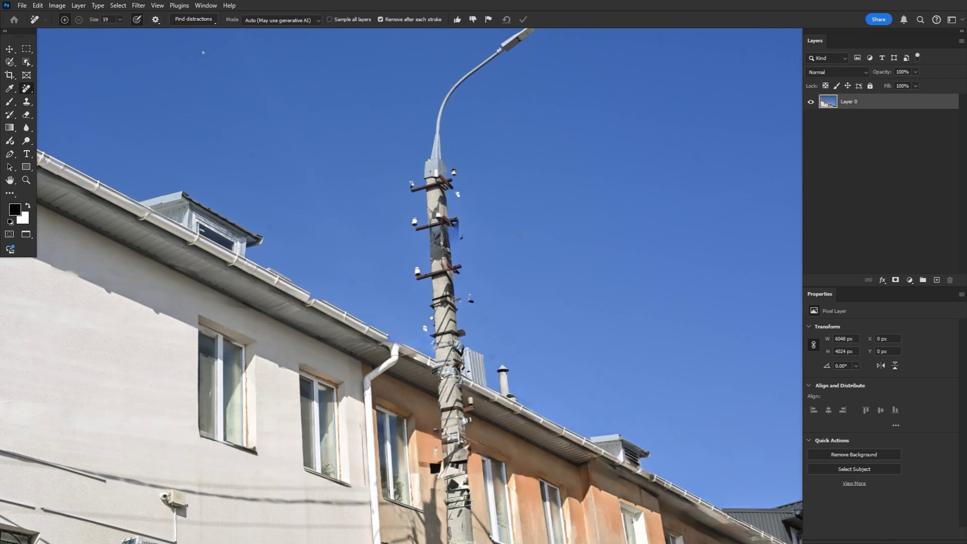
click(205, 19)
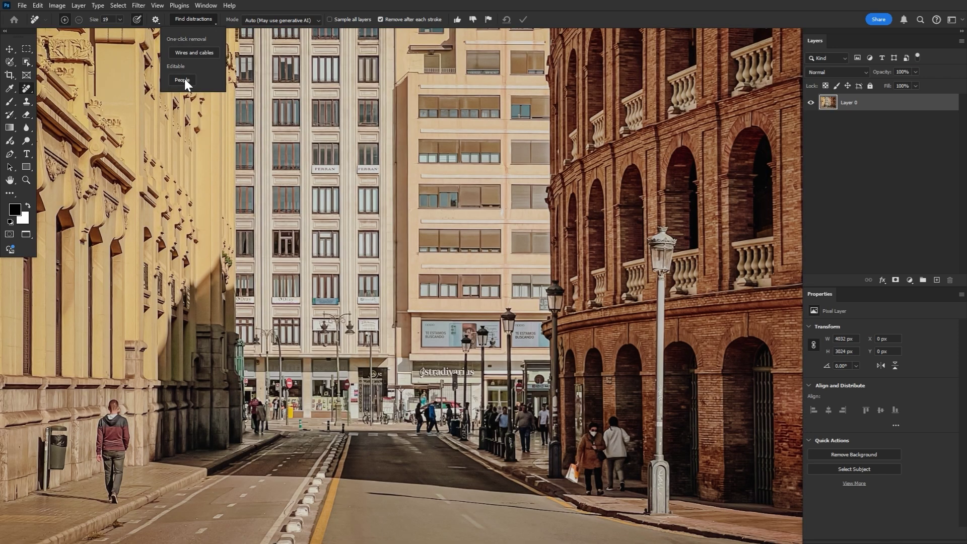
- Detect the pedestrians with Find distractions > People and apply their removal
click(190, 80)
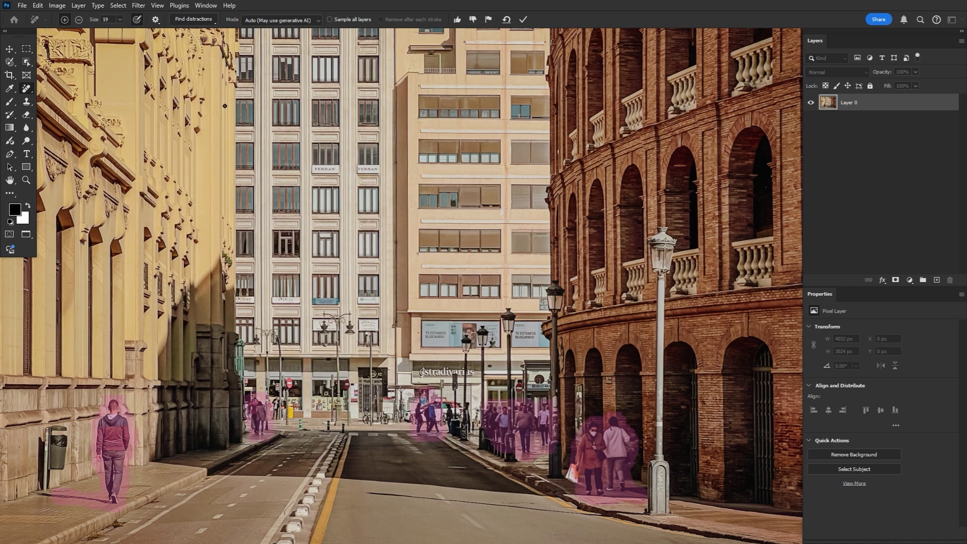
click(524, 20)
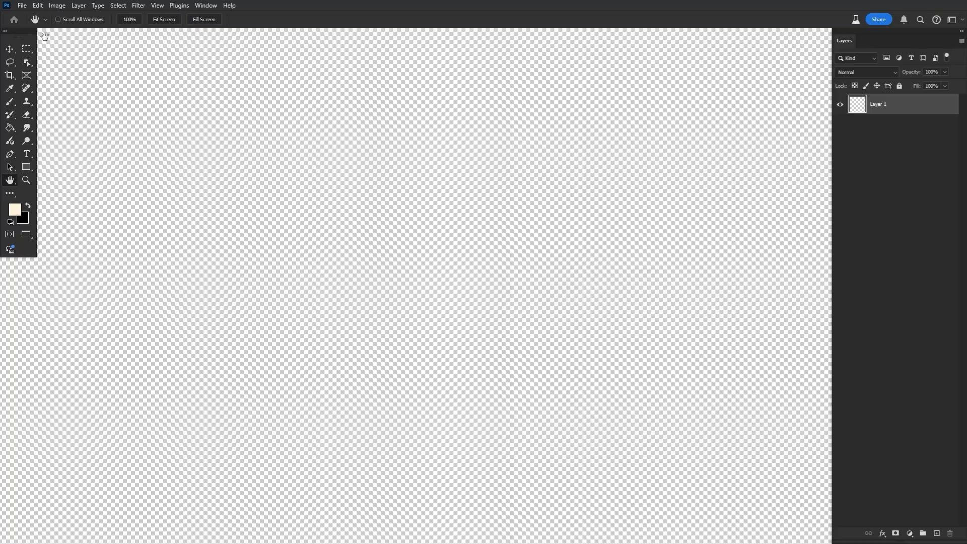
- Launch Generative Workspace from the Edit menu over the blank document
click(37, 6)
click(117, 202)
text(red studio background)
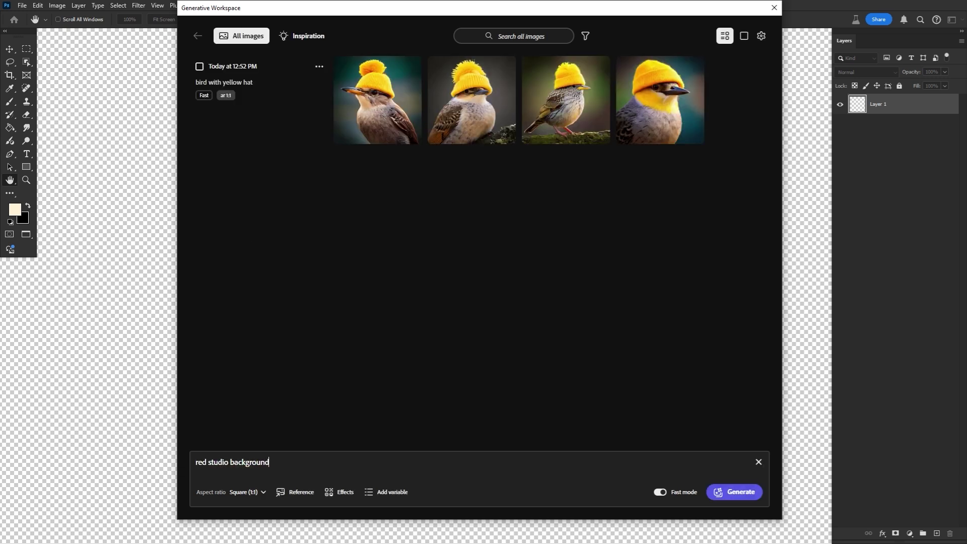
key(Return)
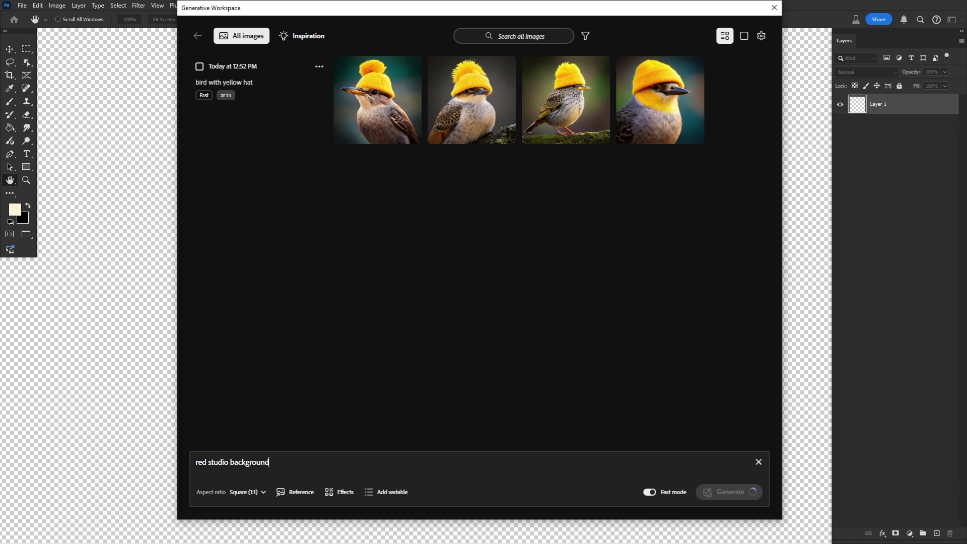
text(blu)
key(Return)
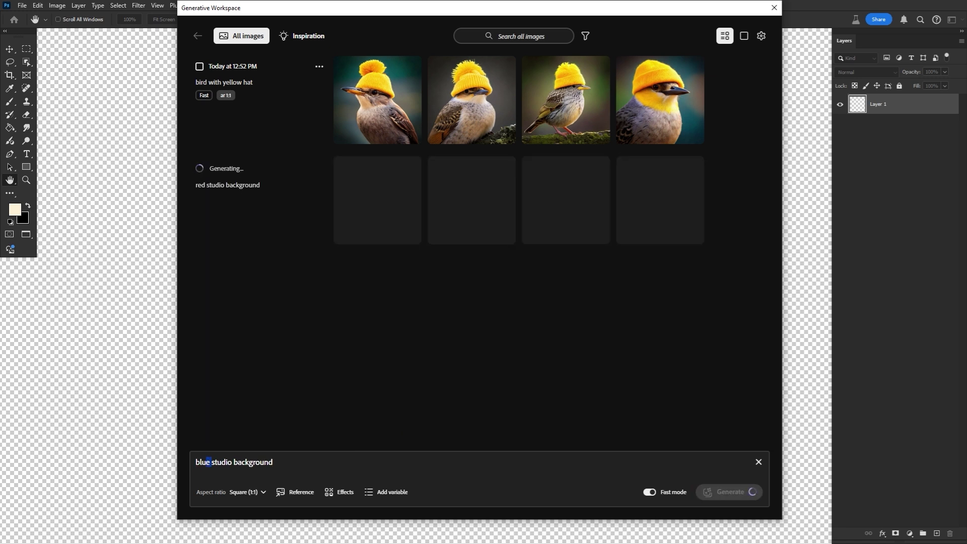
text(yellow)
key(Return)
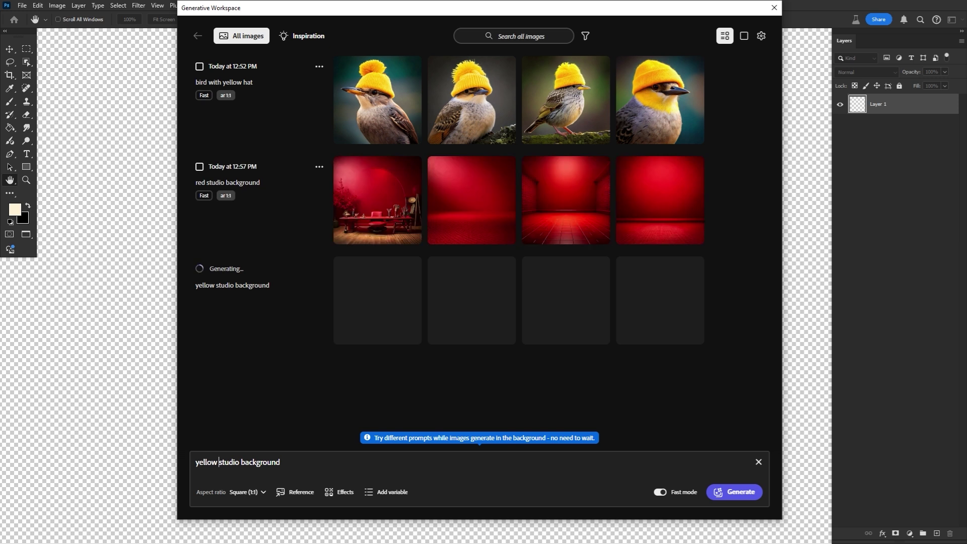
key(ctrl+shift+Left)
key(ctrl+shift+Left)
key(ctrl+shift+Left)
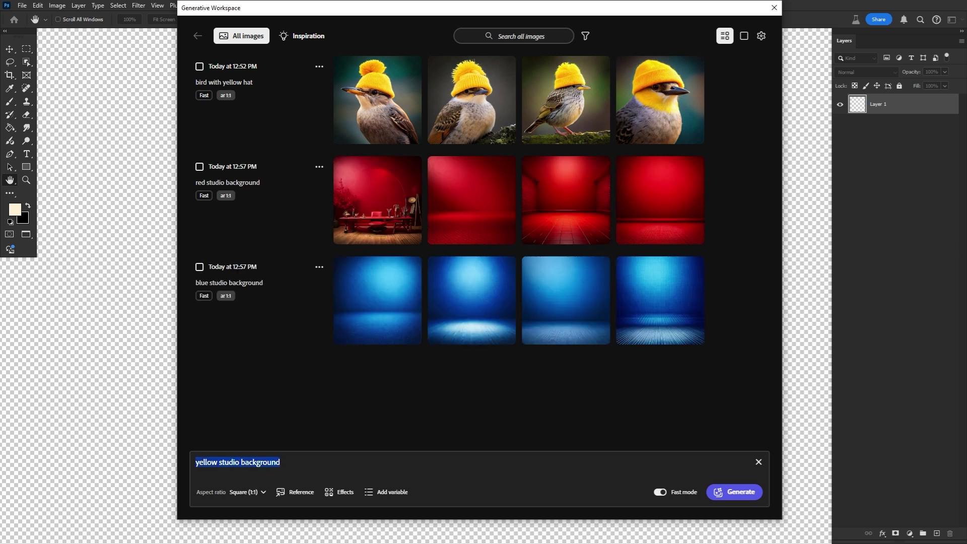
key(BackSpace)
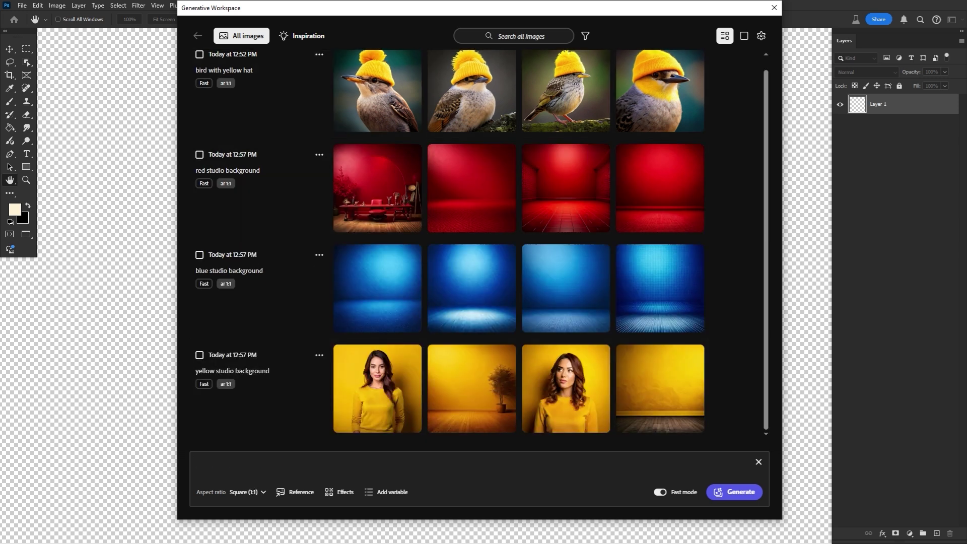
click(514, 36)
text(red)
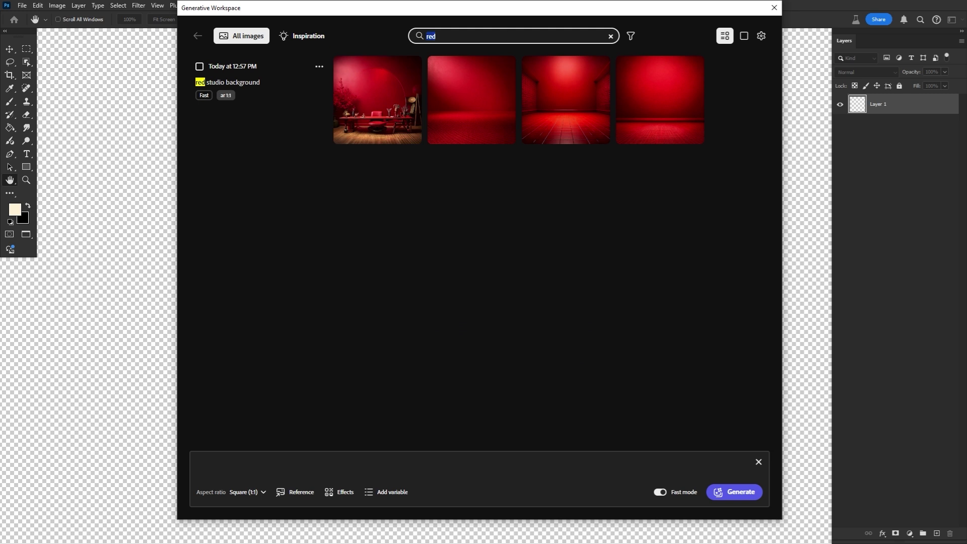
text(yello)
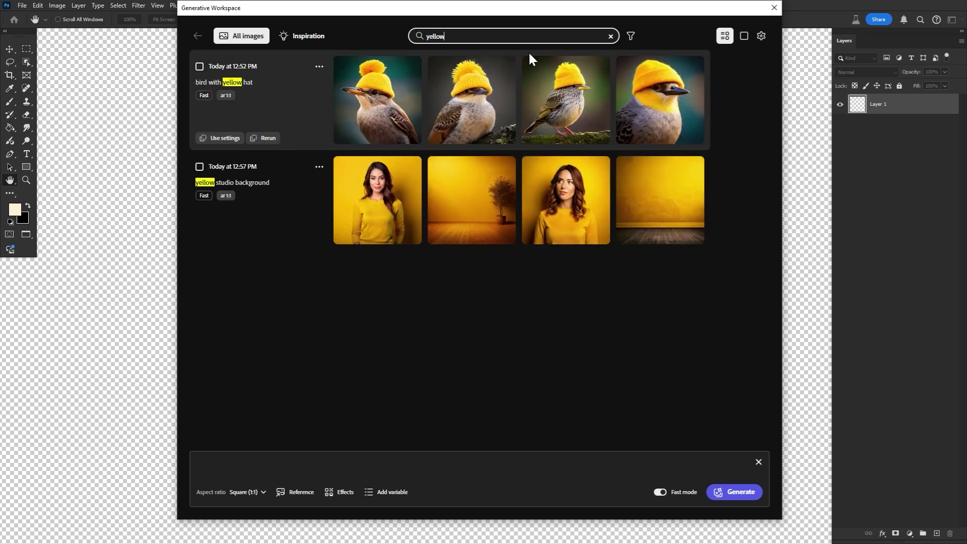
text(w)
key(ctrl+a)
key(BackSpace)
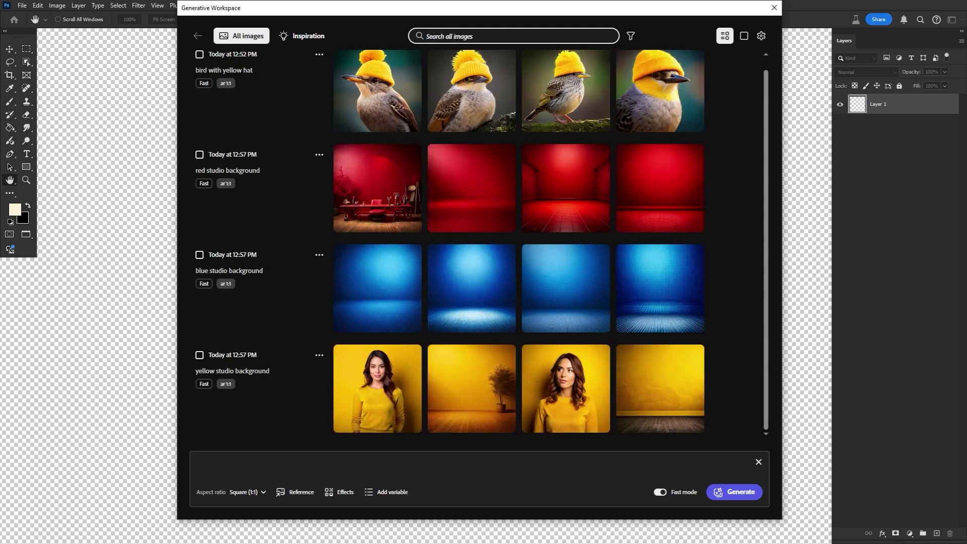
- Turn 'red, yellow, blue' and 'studio, forest' into two prompt variables
key(Escape)
text(red, yellow, blue studio background)
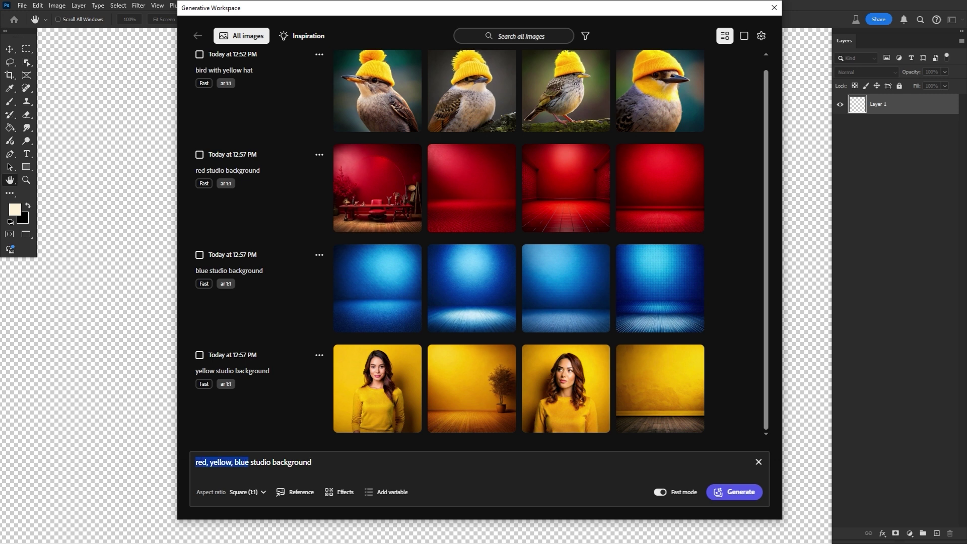
click(368, 492)
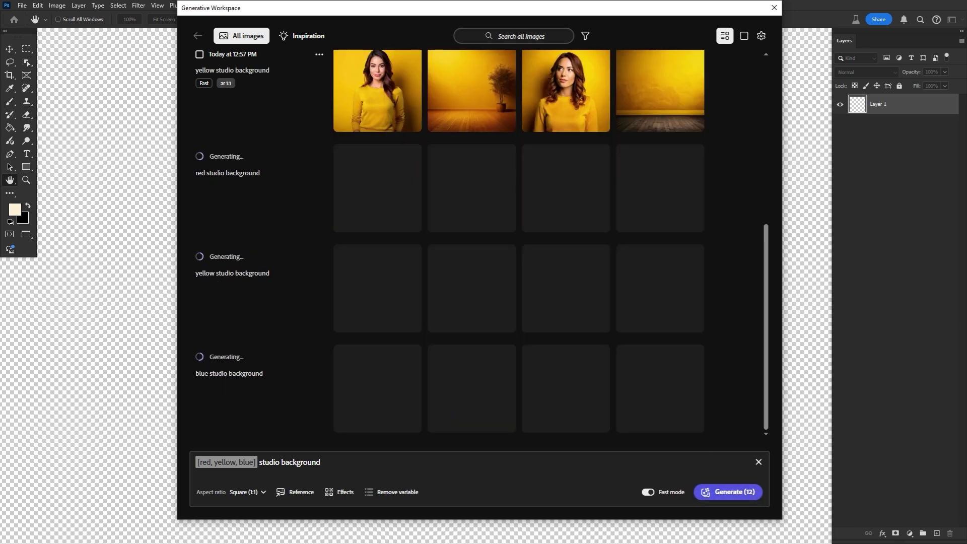
text(, forest)
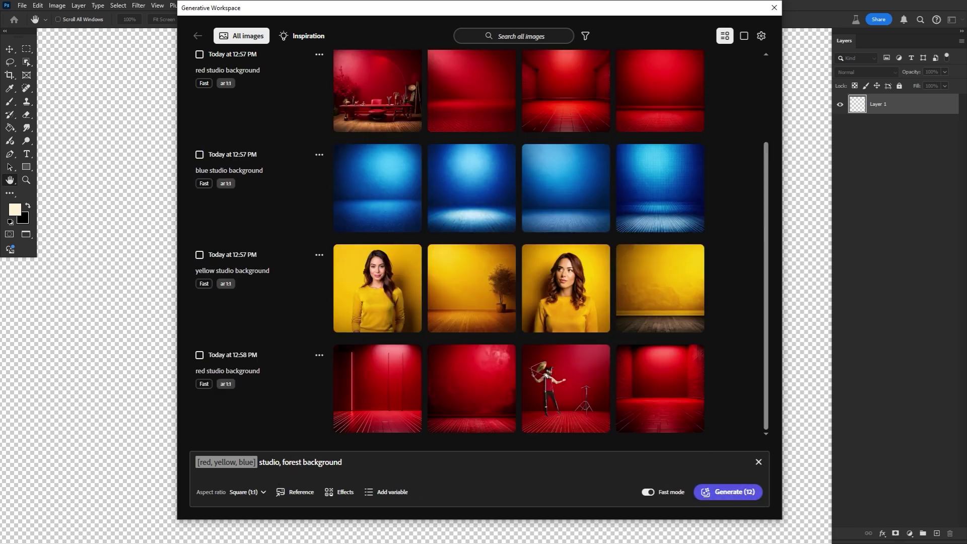
drag(342, 462, 259, 462)
click(388, 492)
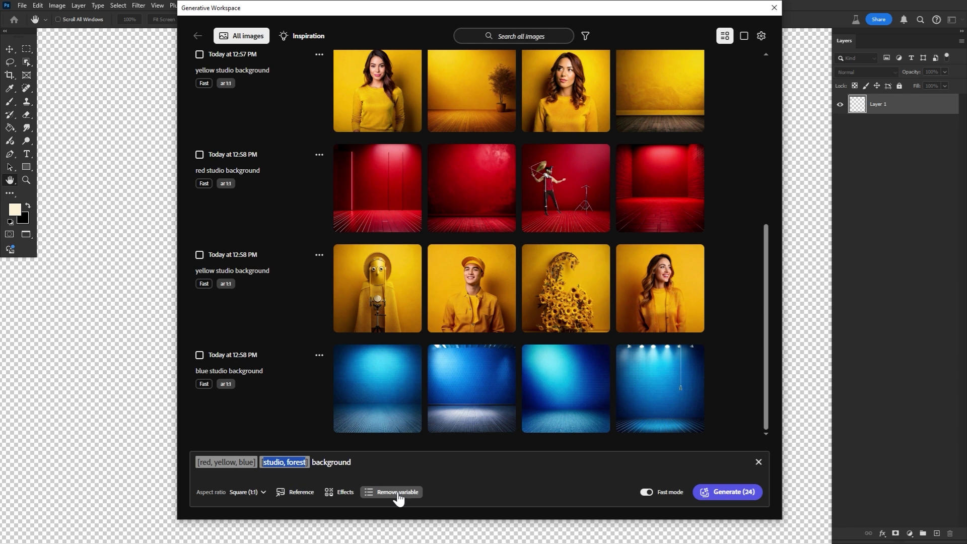
- Generate all 24 background variations and browse the gallery for yellow images
click(731, 494)
click(333, 462)
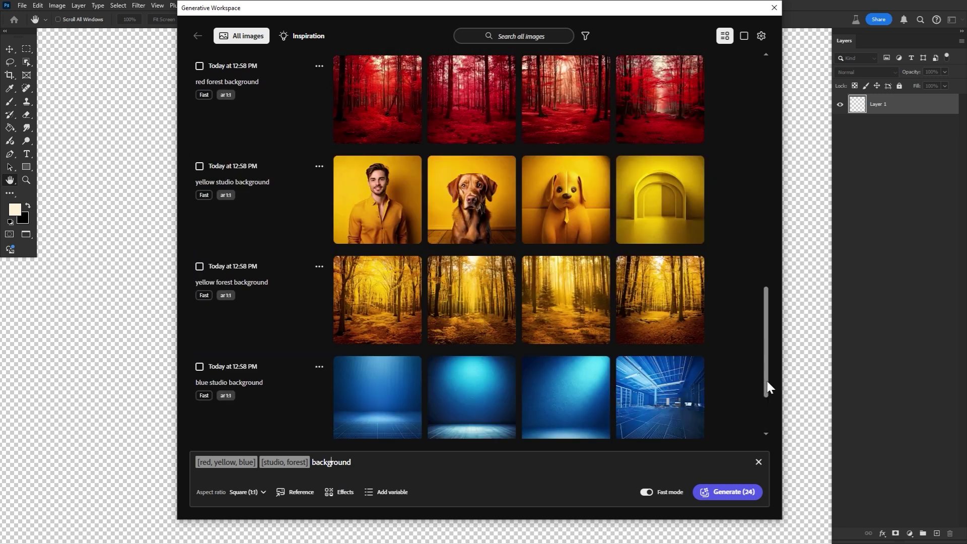
mouse_move(772, 433)
mouse_down()
mouse_move(772, 264)
mouse_move(771, 296)
mouse_up()
click(494, 36)
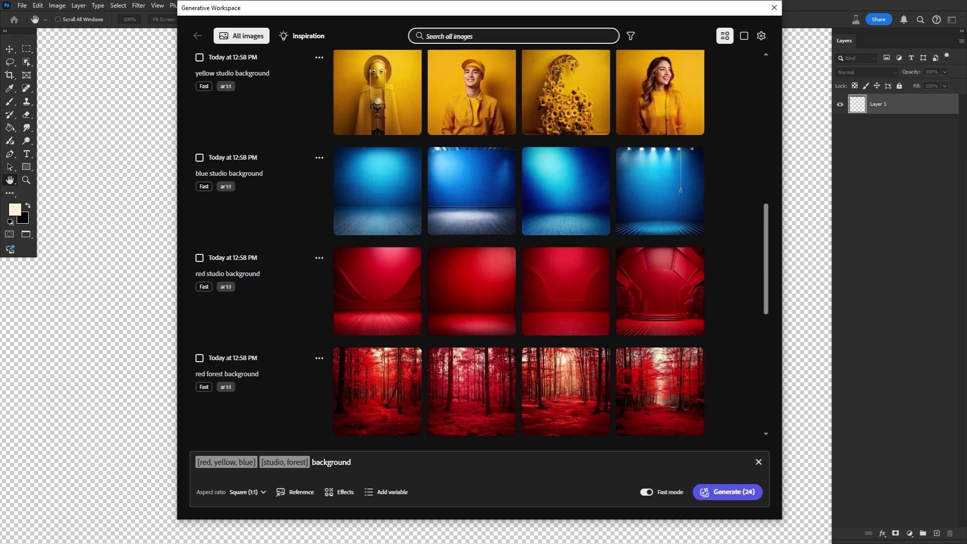
text(yellow)
drag(766, 188, 766, 81)
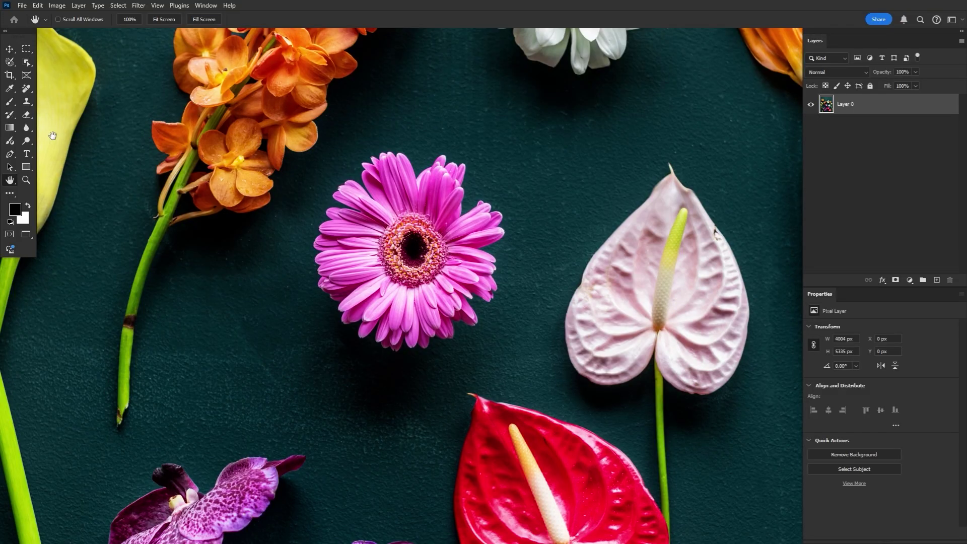
- Set the Adjustment Brush to apply Hue/Saturation and check its brush size
click(10, 141)
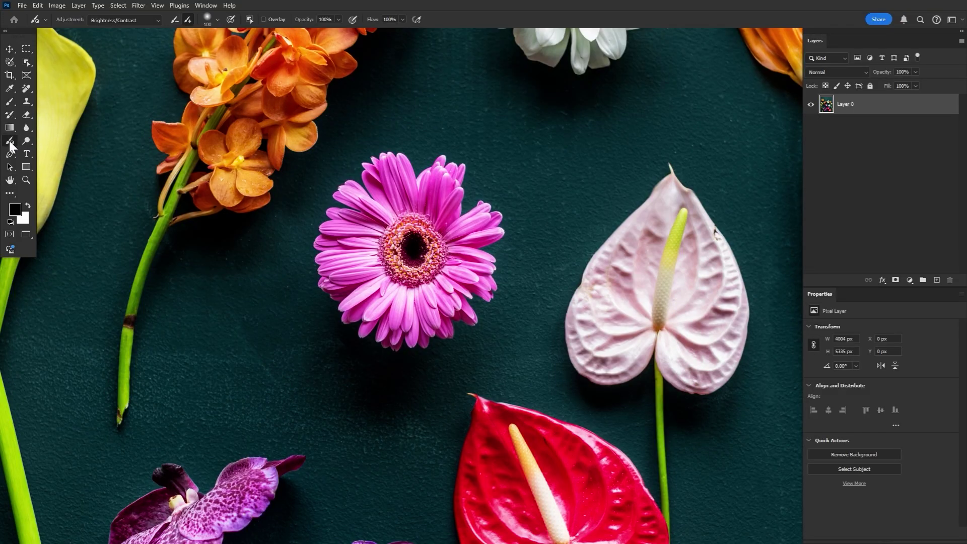
click(156, 20)
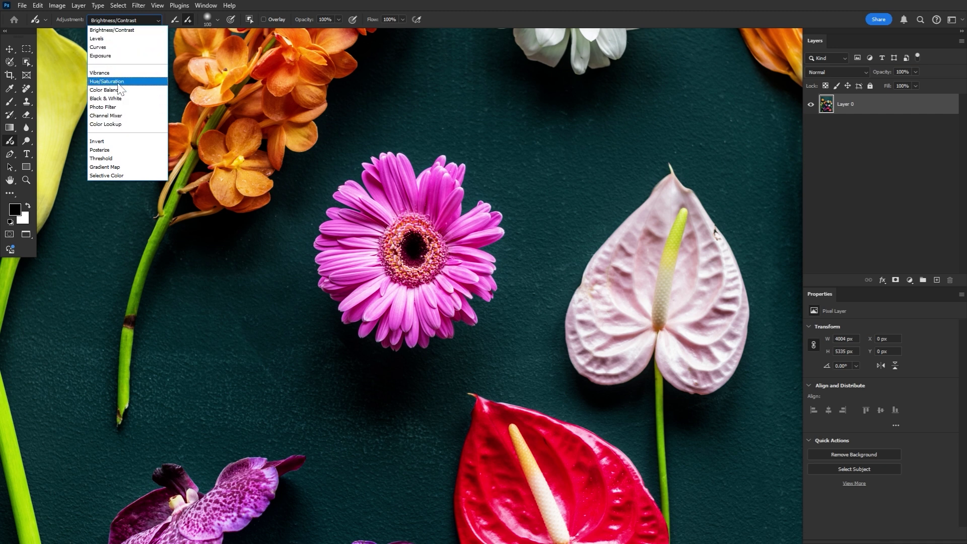
click(141, 82)
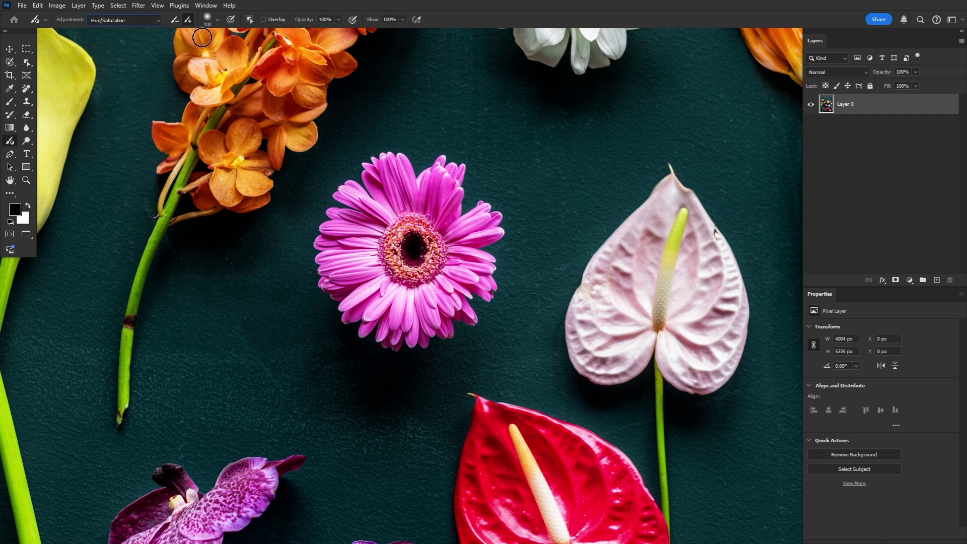
click(217, 20)
- Paint the adjustment onto the gerbera, set Hue to -75, and lower opacity to 70%
click(418, 217)
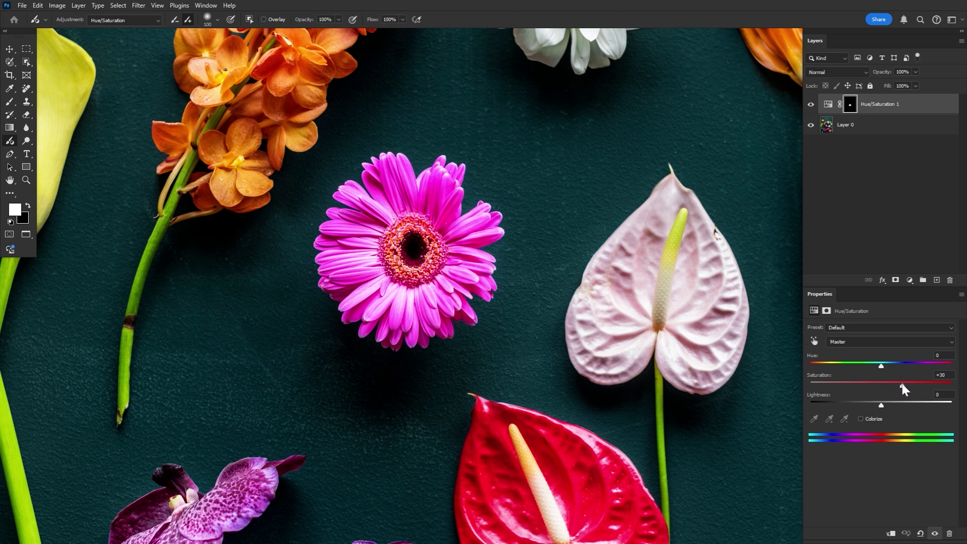
mouse_move(902, 383)
mouse_down()
mouse_move(880, 385)
mouse_move(923, 364)
mouse_move(841, 372)
mouse_move(873, 390)
mouse_up()
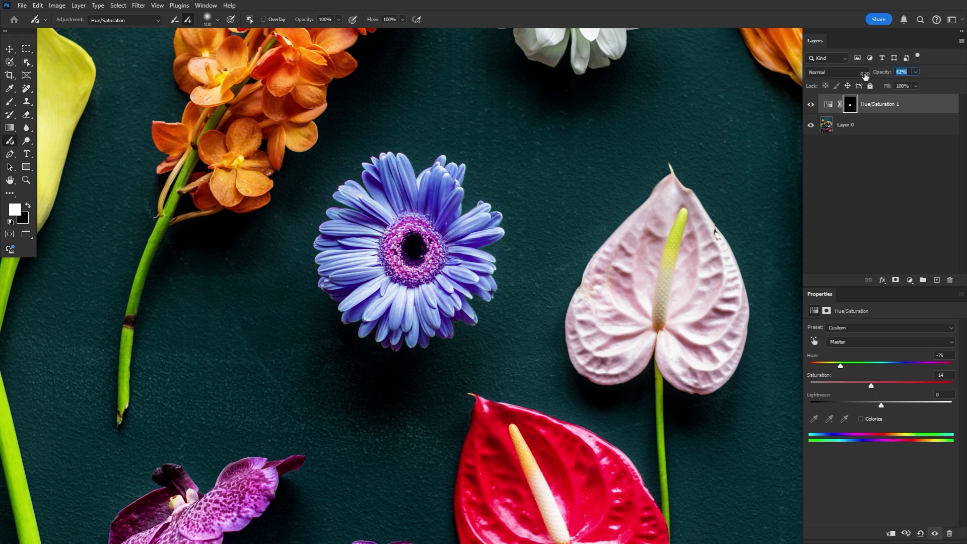
drag(865, 75, 845, 82)
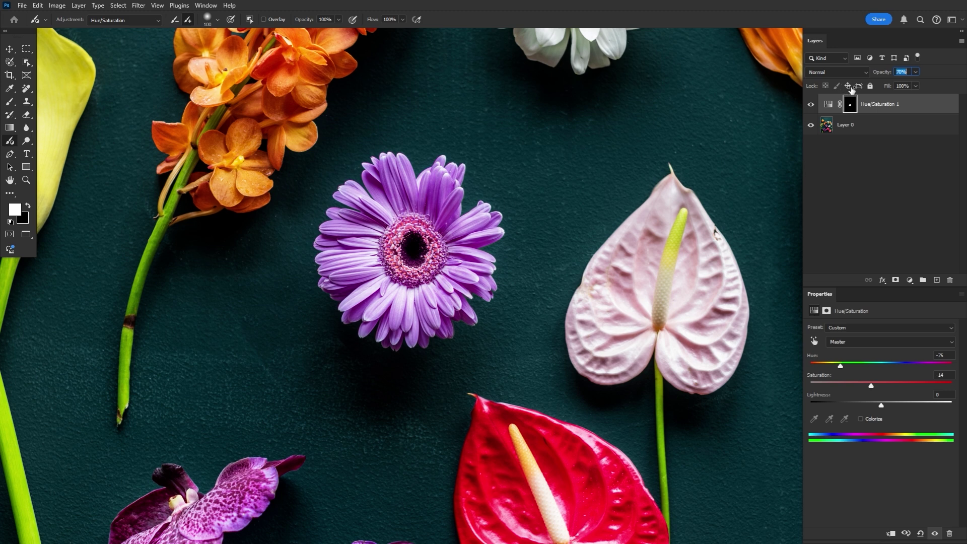